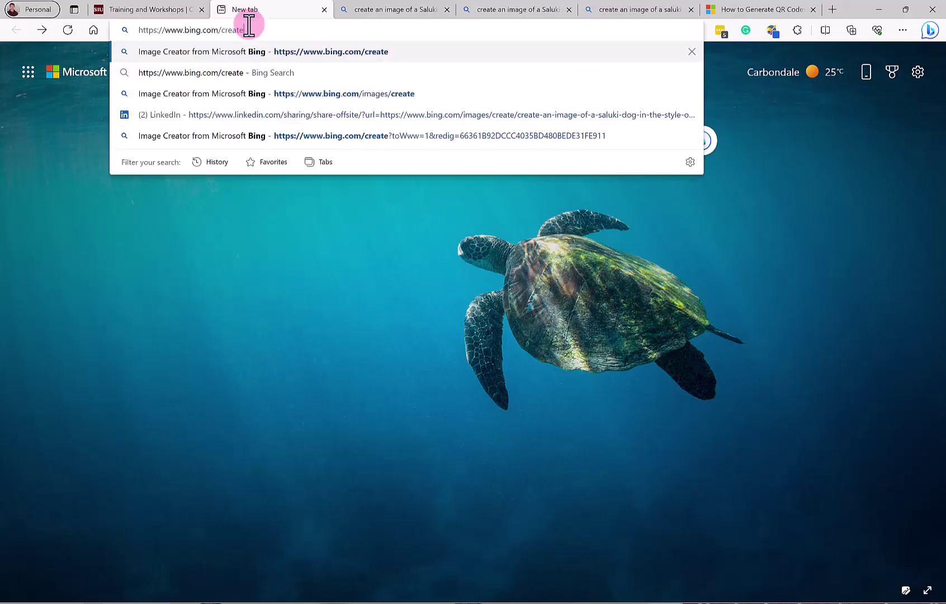
Move away from the Training and Workshops calendar page toward the blank new tab.
key("Return")
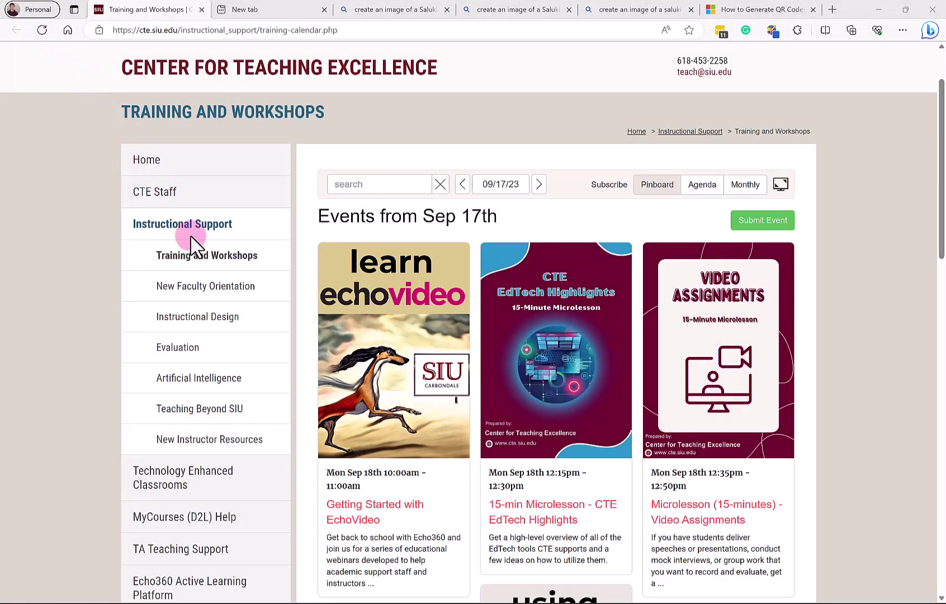
left_click(244, 10)
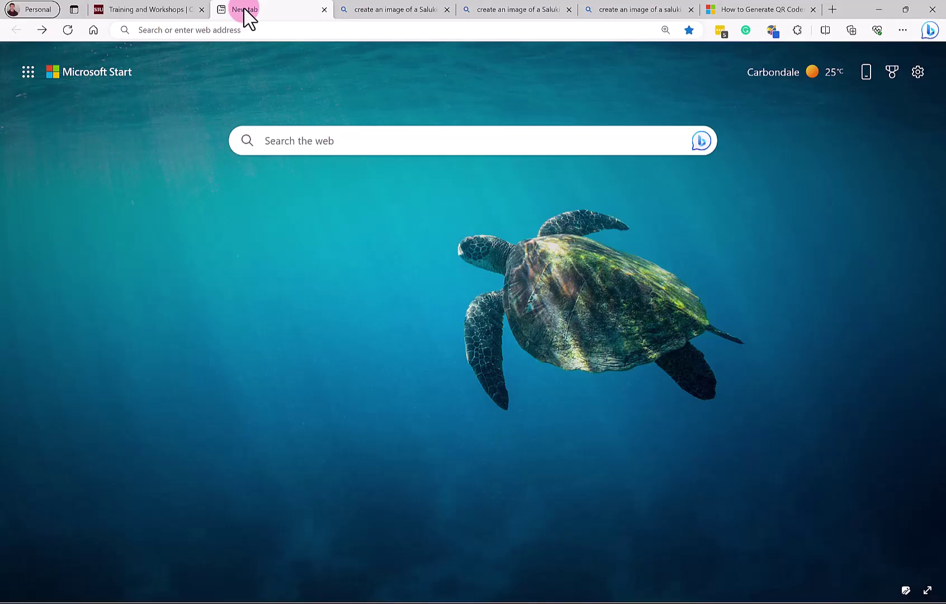
left_click(234, 30)
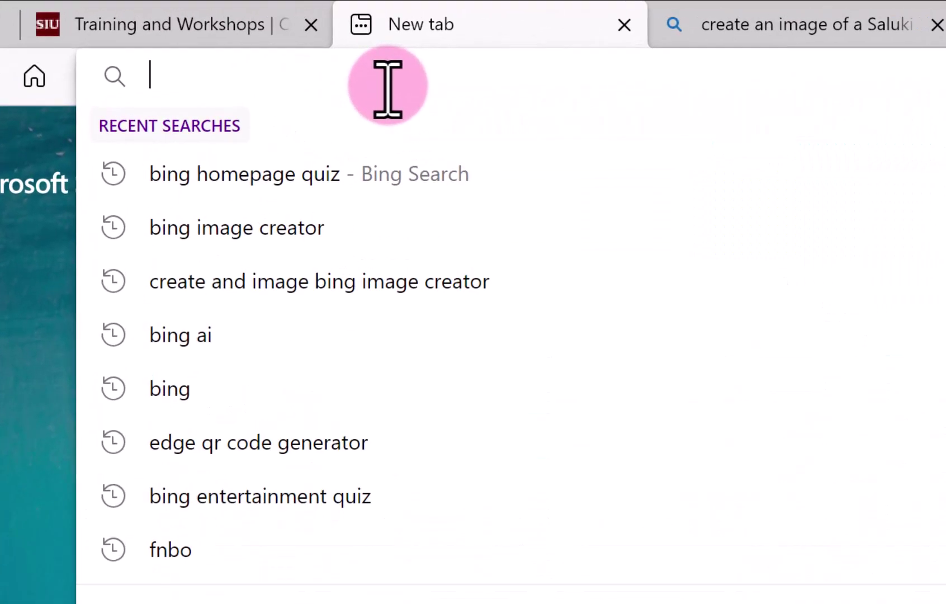
type("bing image creator")
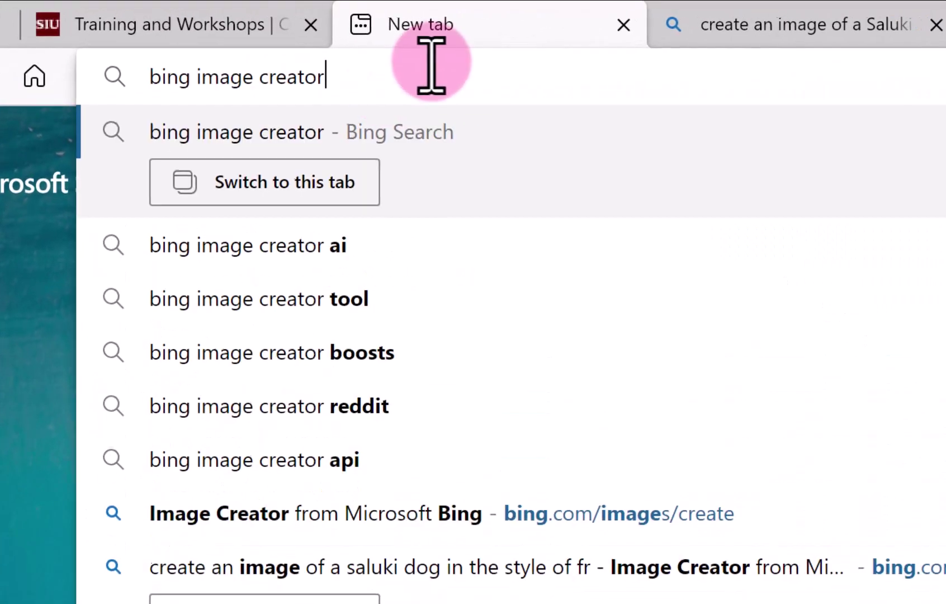
key("BackSpace")
key("BackSpace")
key("BackSpace")
key("BackSpace")
key("BackSpace")
key("BackSpace")
key("BackSpace")
key("BackSpace")
key("BackSpace")
key("BackSpace")
key("BackSpace")
key("BackSpace")
key("BackSpace")
key("BackSpace")
key("BackSpace")
key("BackSpace")
key("BackSpace")
key("BackSpace")
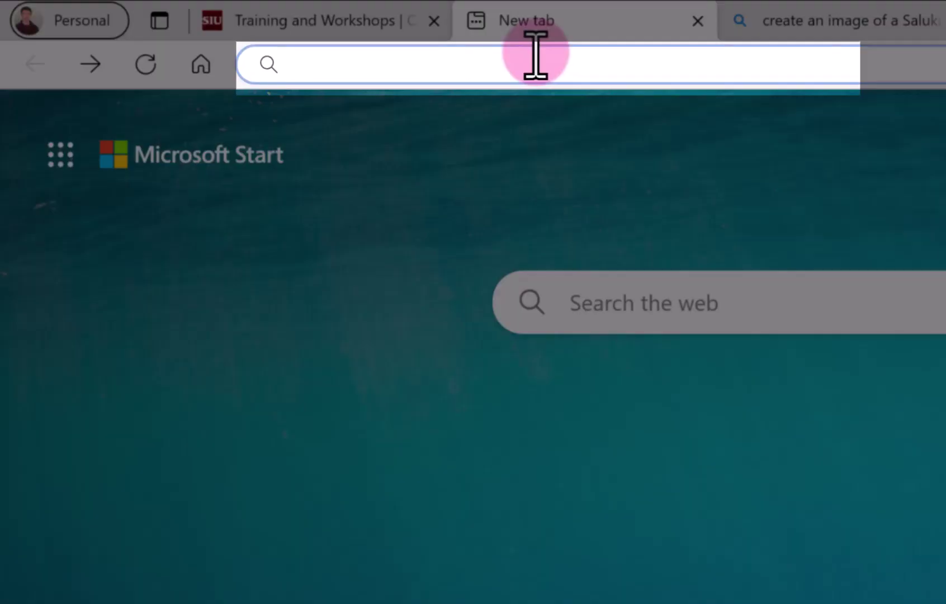
type("https://www.bing.com/create")
key("Return")
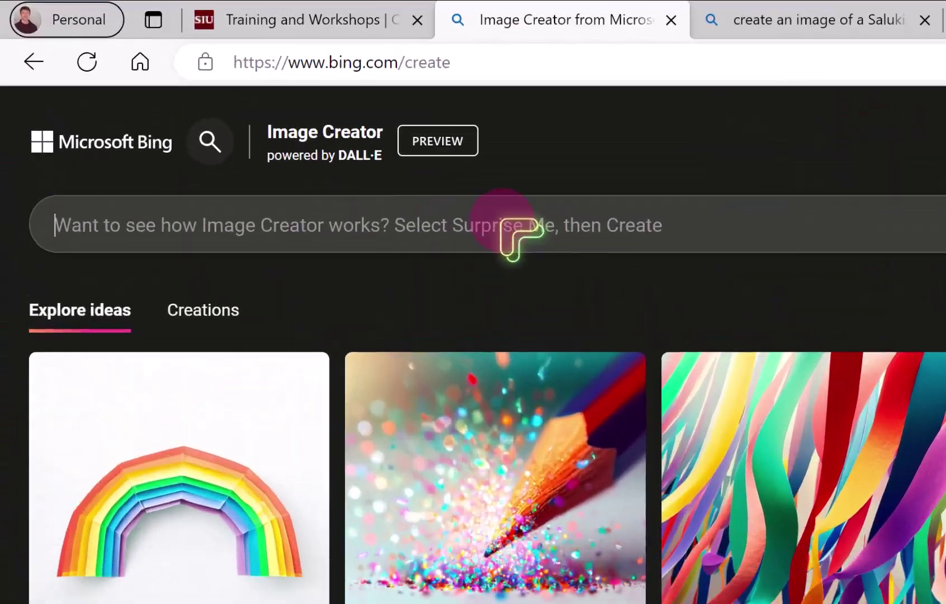
Generate images from the prompt 'create an image of a Saluki dog in the style of frida kahlo'.
left_click(237, 112)
type("create an image of a Saluki dog in the style of frida kahlo")
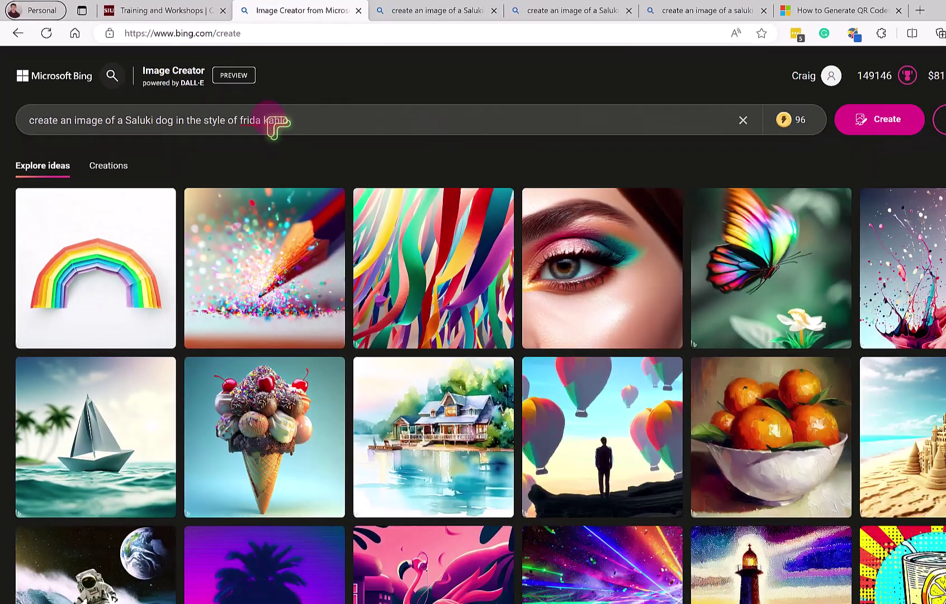
key("Return")
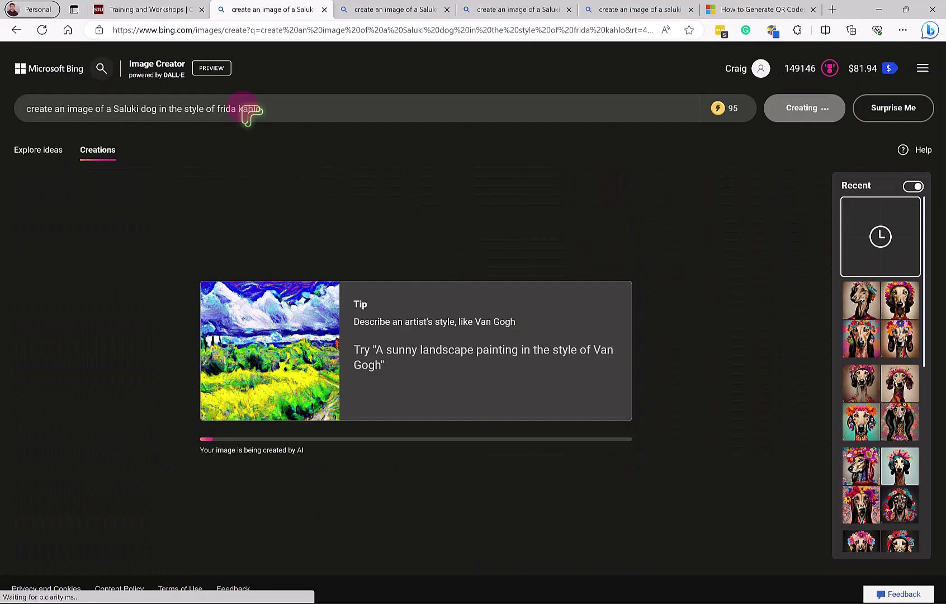
Browse the finished Frida Kahlo-style Saluki image sets in the other open tabs.
left_click(391, 12)
left_click(389, 30)
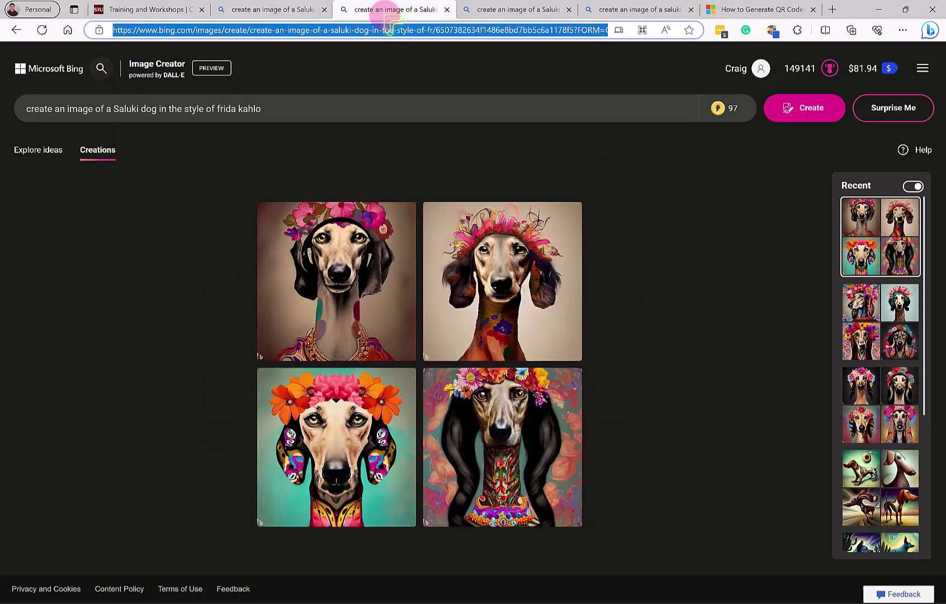
left_click(481, 17)
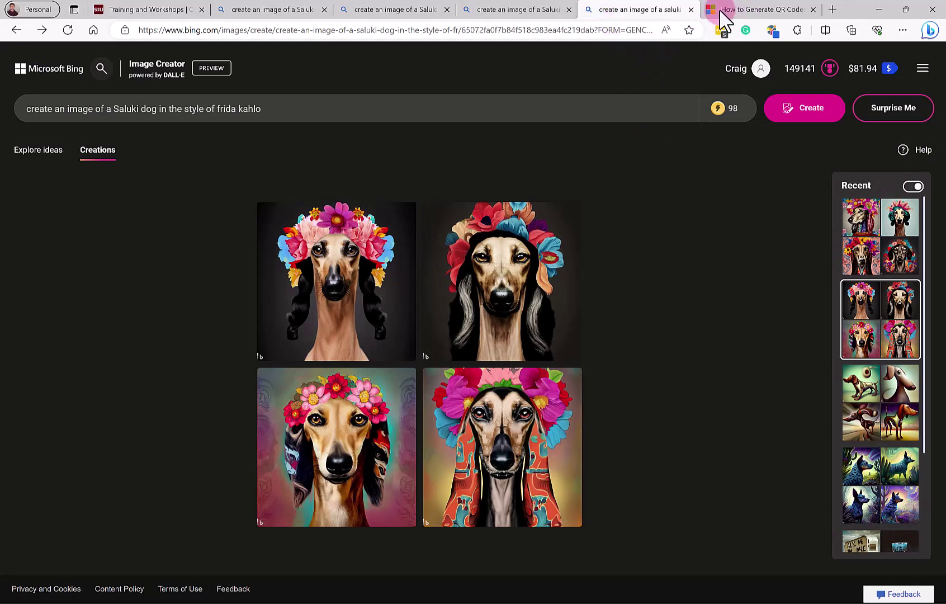
left_click(506, 15)
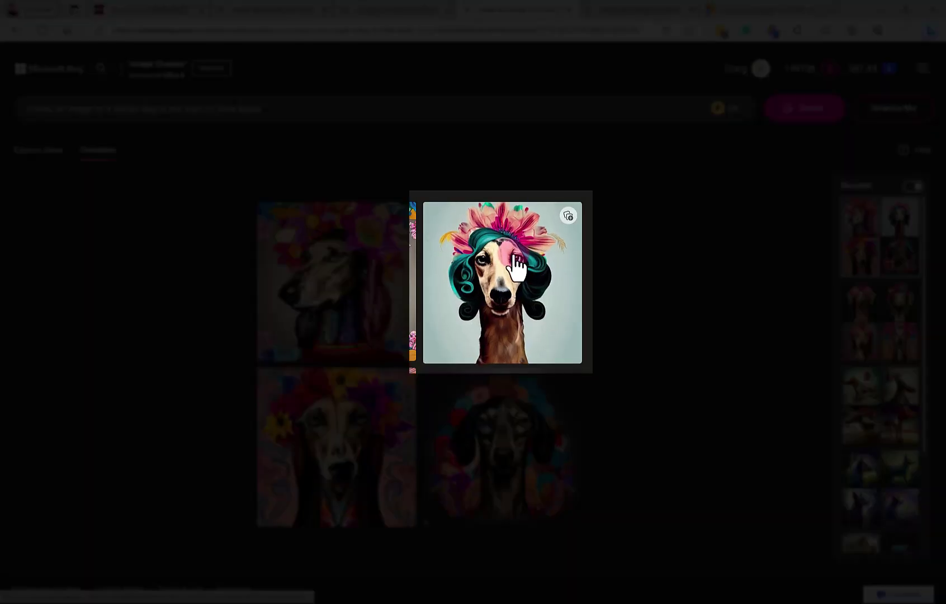
left_click(370, 15)
left_click(377, 30)
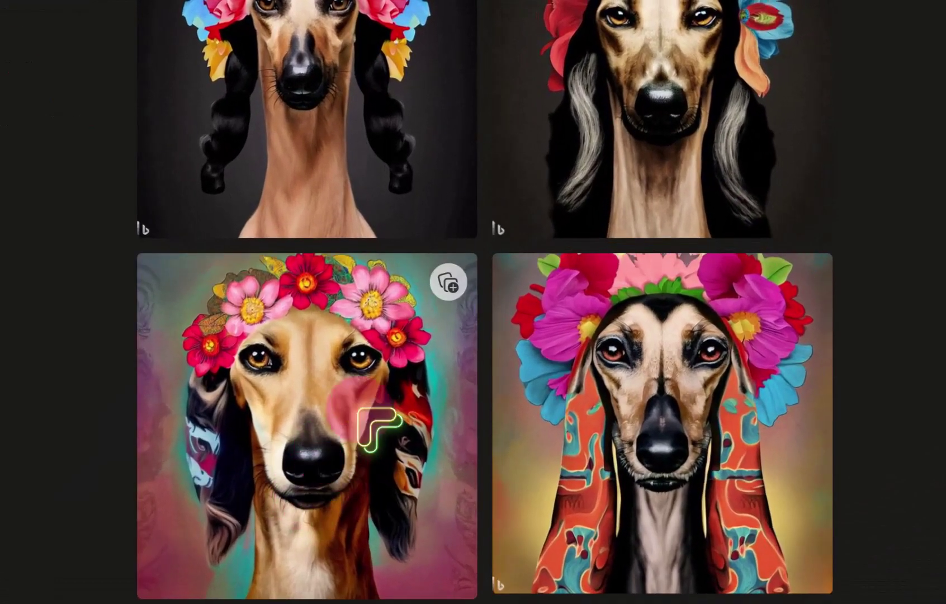
Add the lower-left pink-crowned Saluki to a collection, then view it full size and check its share link.
left_click(449, 282)
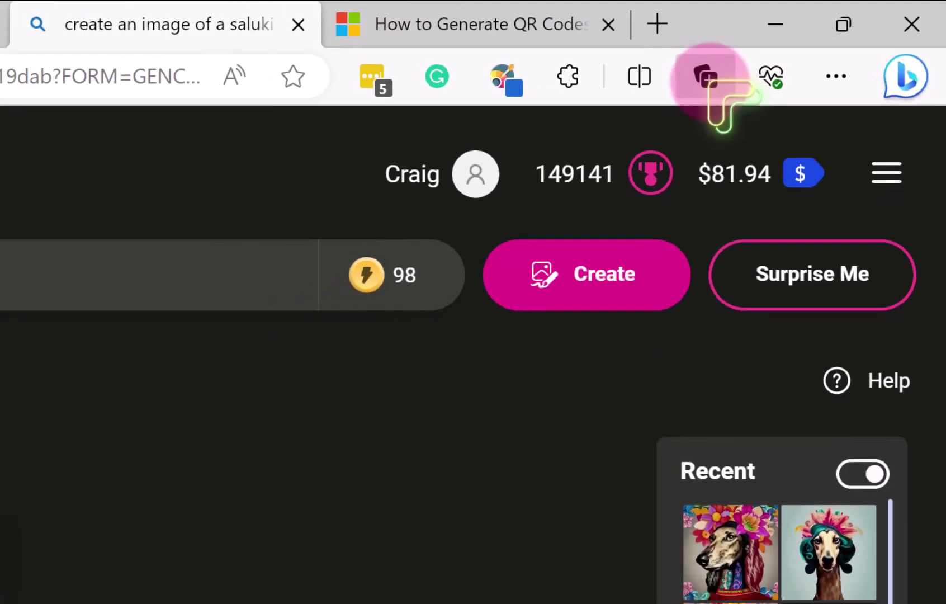
left_click(712, 76)
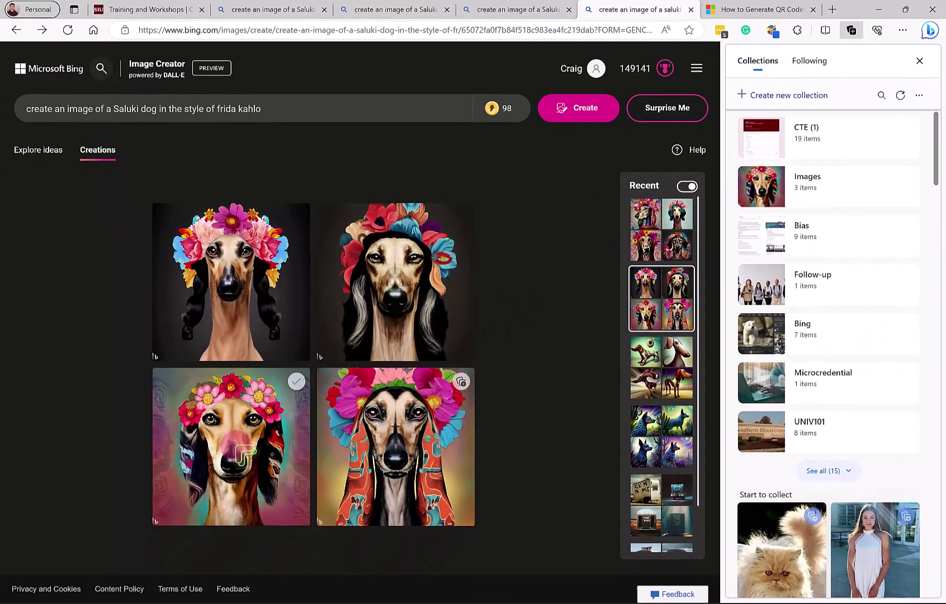
left_click(255, 442)
left_click(919, 61)
left_click(624, 342)
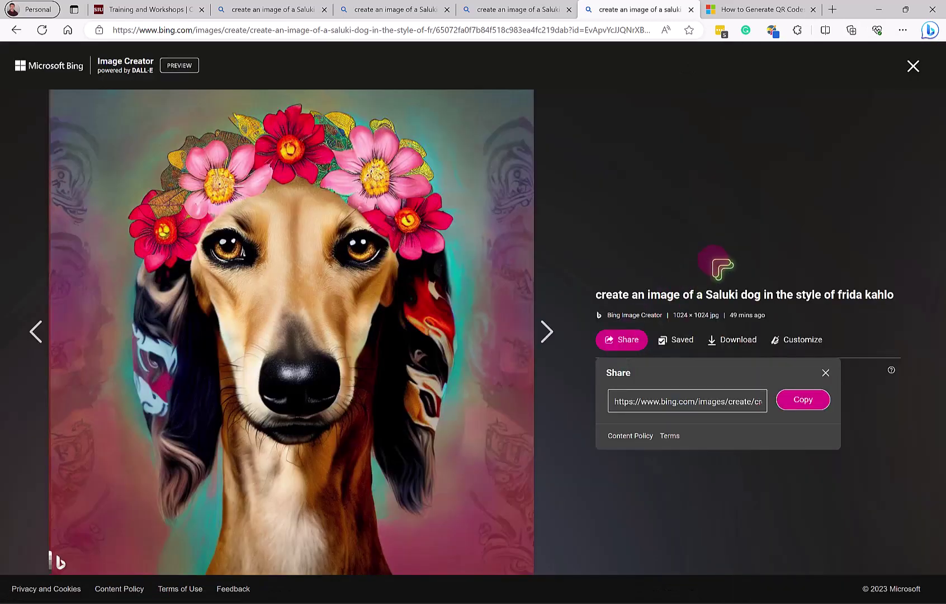
left_click(695, 338)
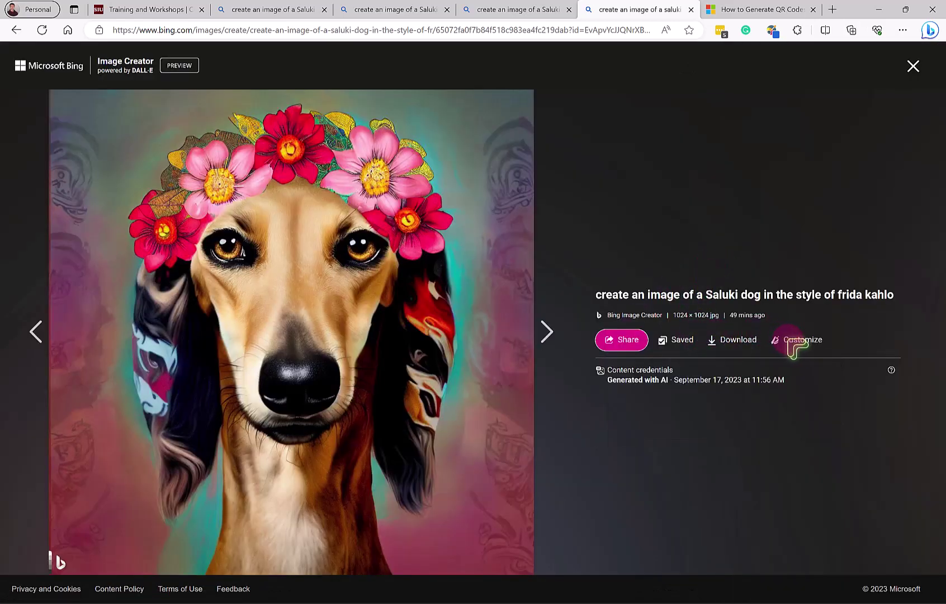
Email the Saluki creation page link through the Share dialog's Default mail app option.
left_click(913, 66)
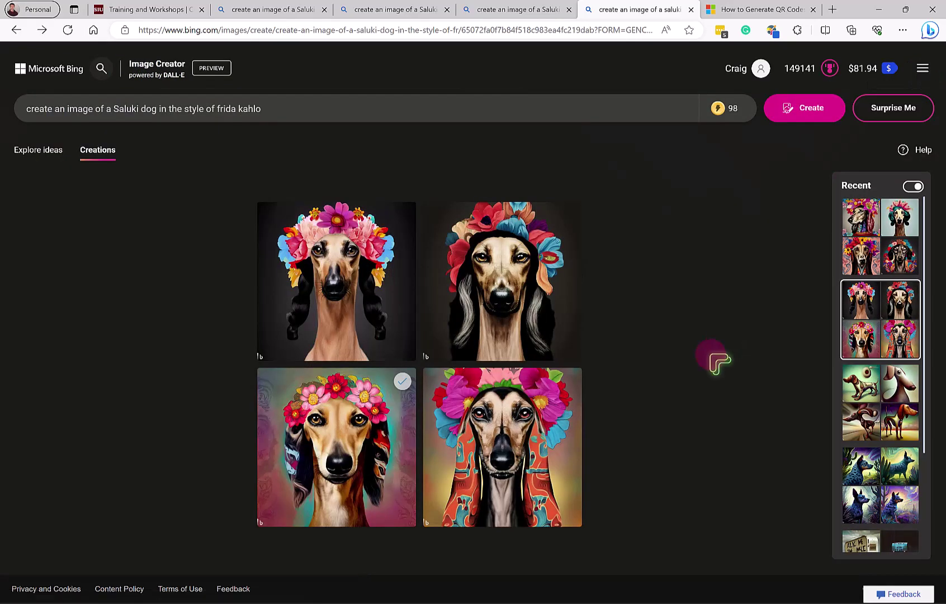
right_click(697, 356)
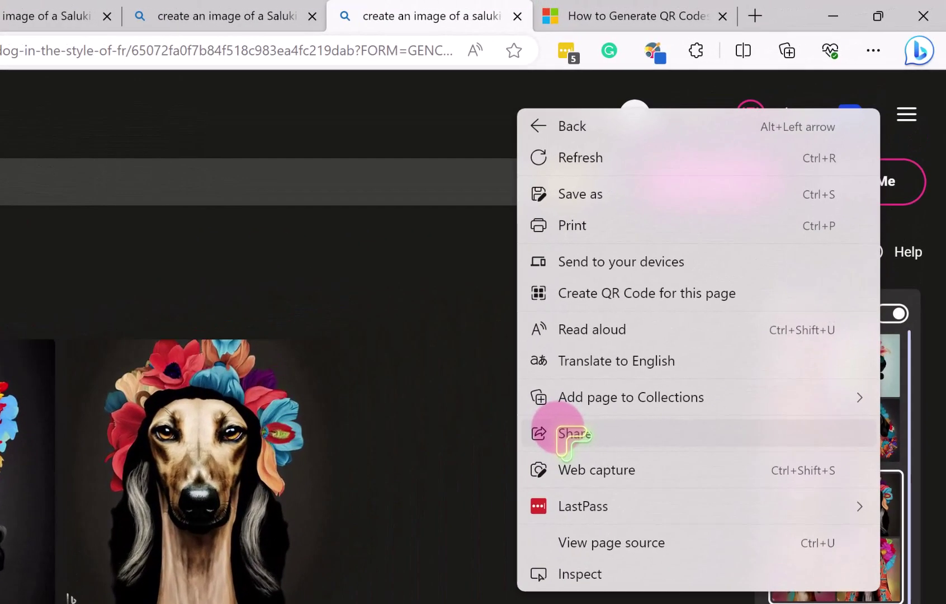
left_click(665, 326)
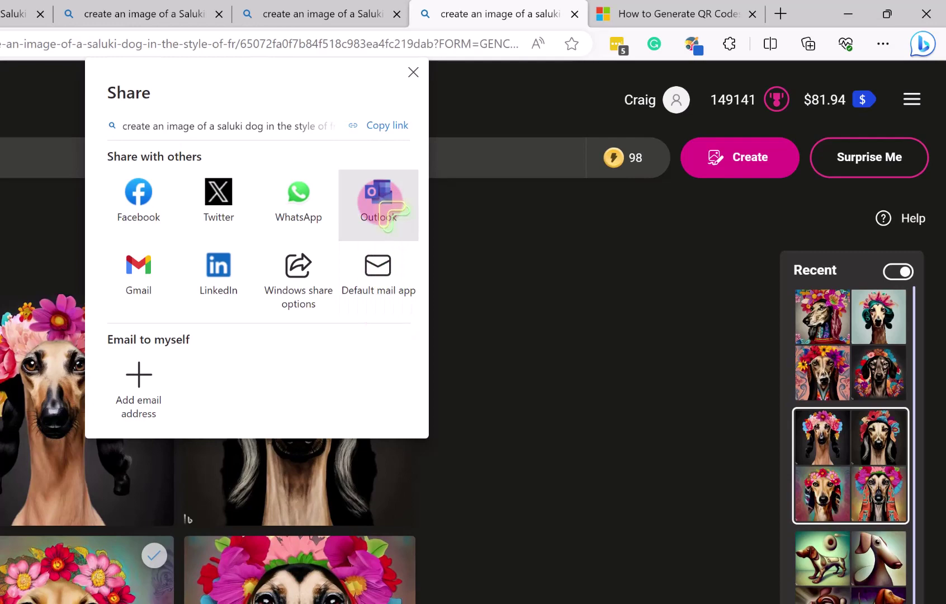
left_click(378, 280)
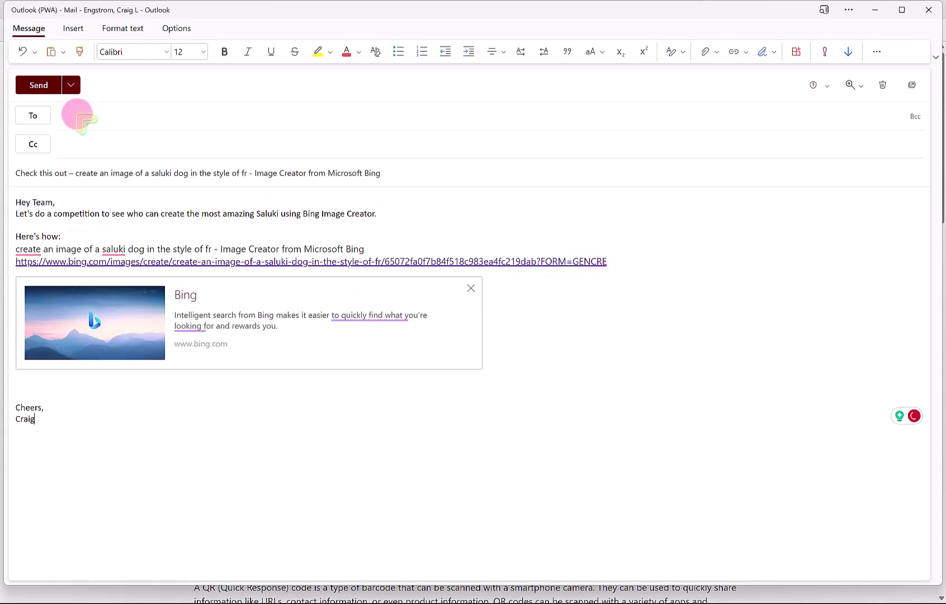
Return to the four-image Saluki grid in Edge via the Bing link in the Outlook draft.
left_click(83, 119)
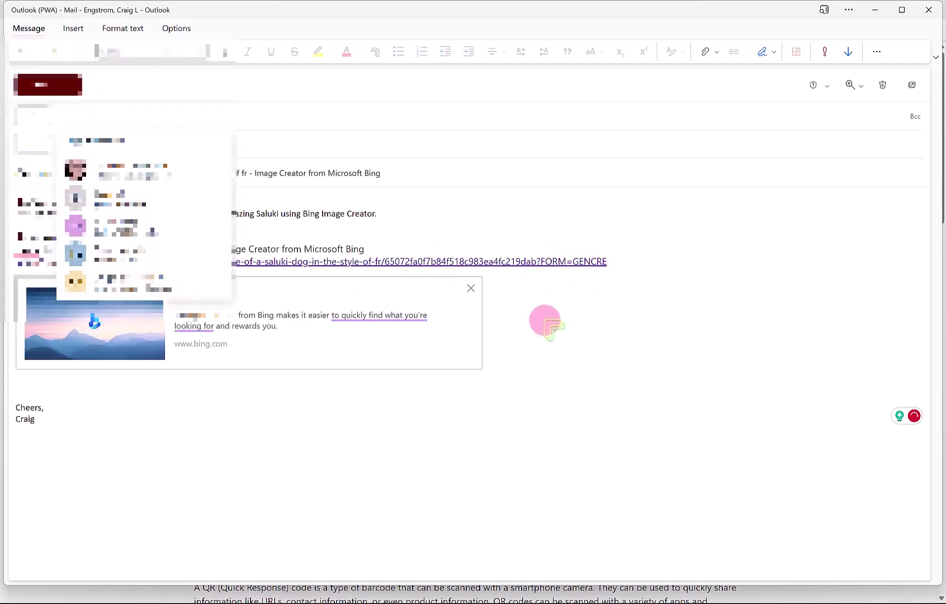
left_click(535, 261)
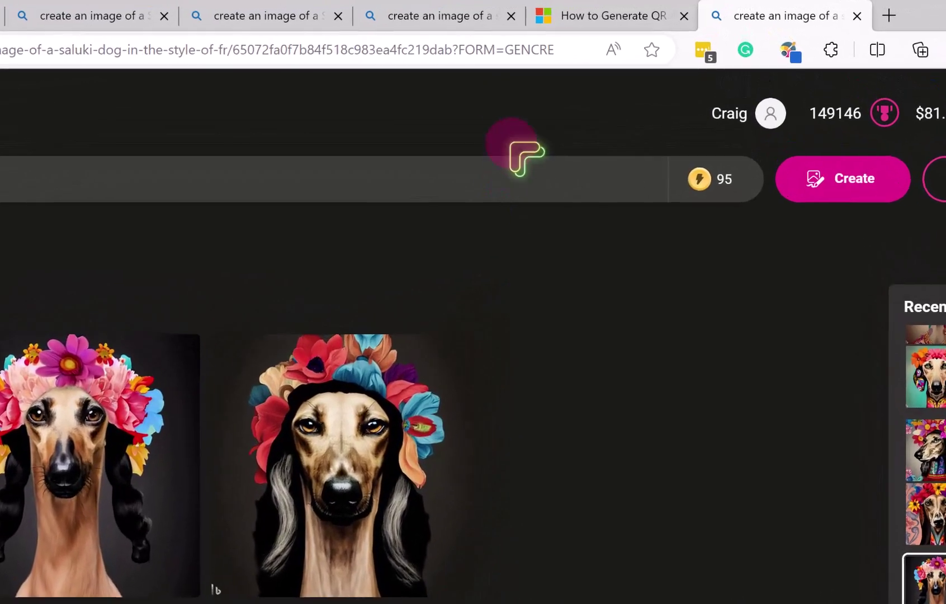
Check the Saluki page's Send tab to your devices list, then dismiss it.
left_click(503, 50)
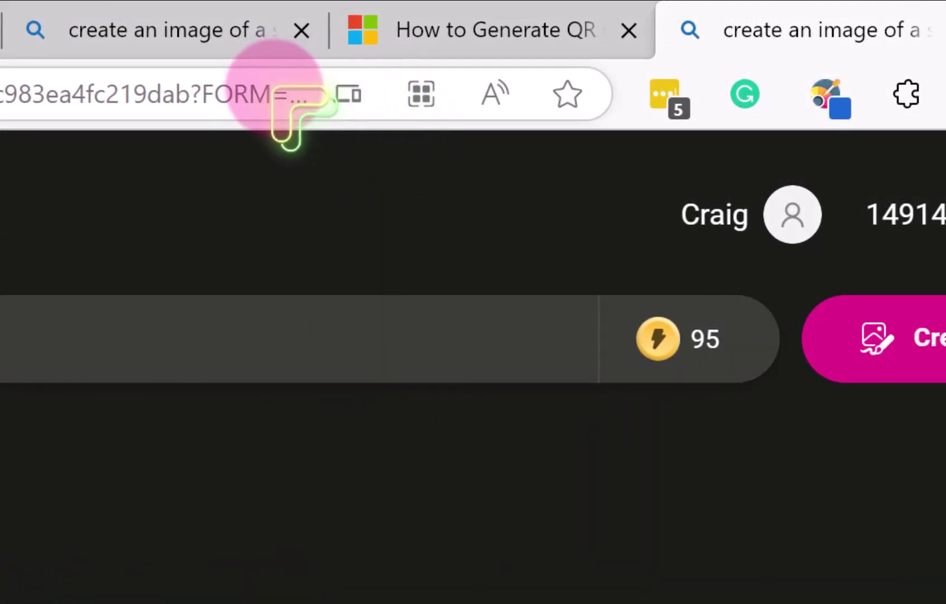
left_click(339, 89)
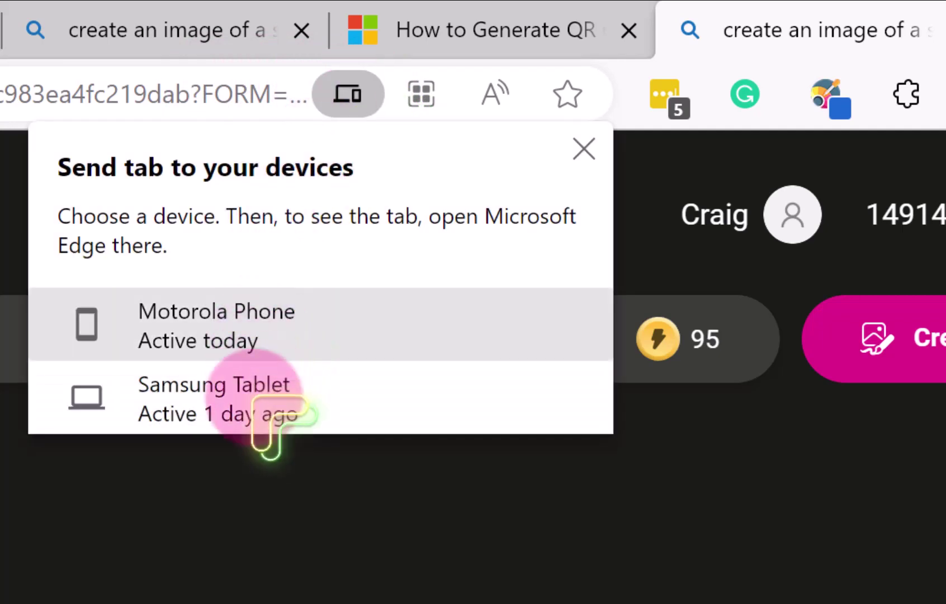
key("Escape")
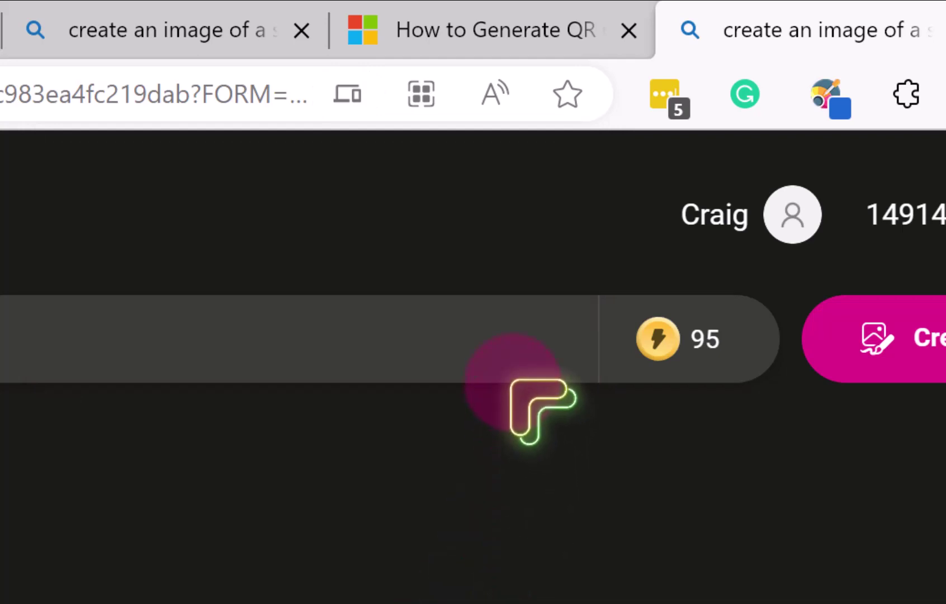
Generate a QR code for the Saluki page and switch to the How to Generate QR article.
left_click(425, 101)
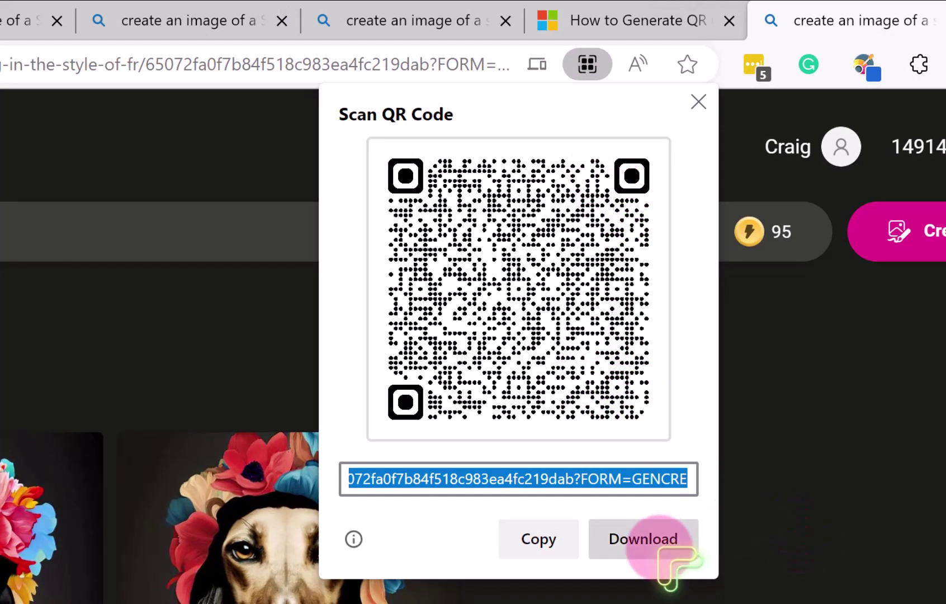
left_click(772, 534)
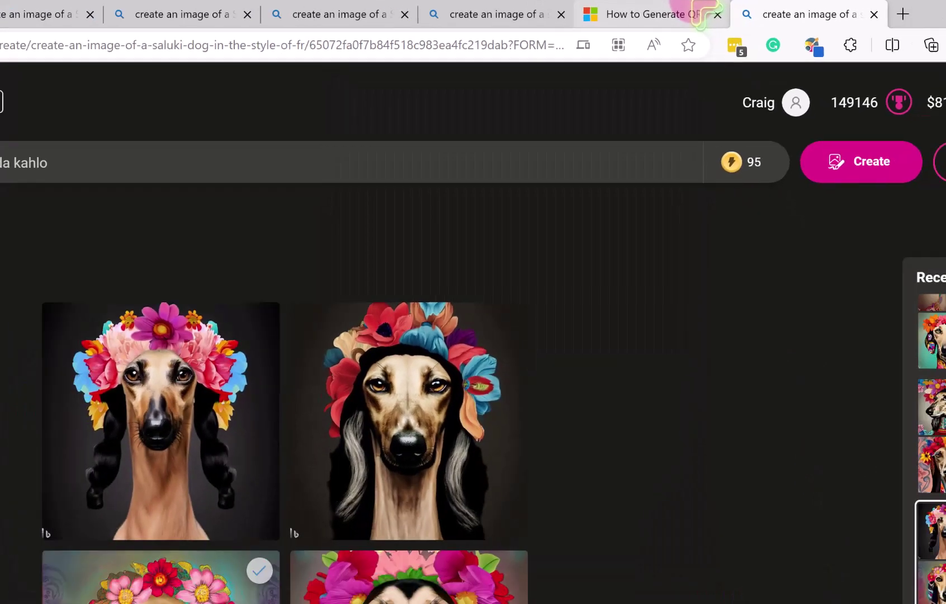
left_click(693, 18)
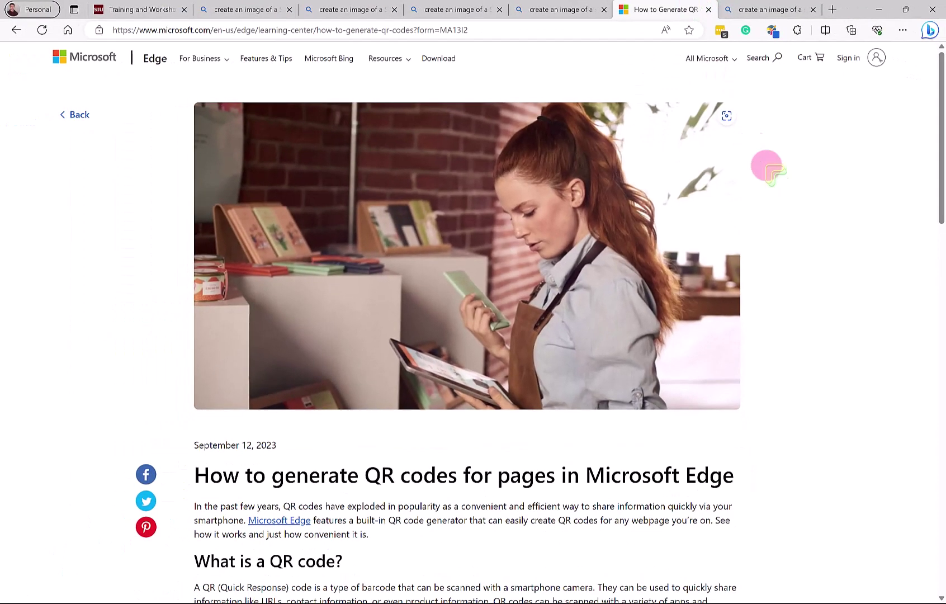
Share the Edge QR-code how-to article to LinkedIn from the page's Share dialog.
right_click(790, 231)
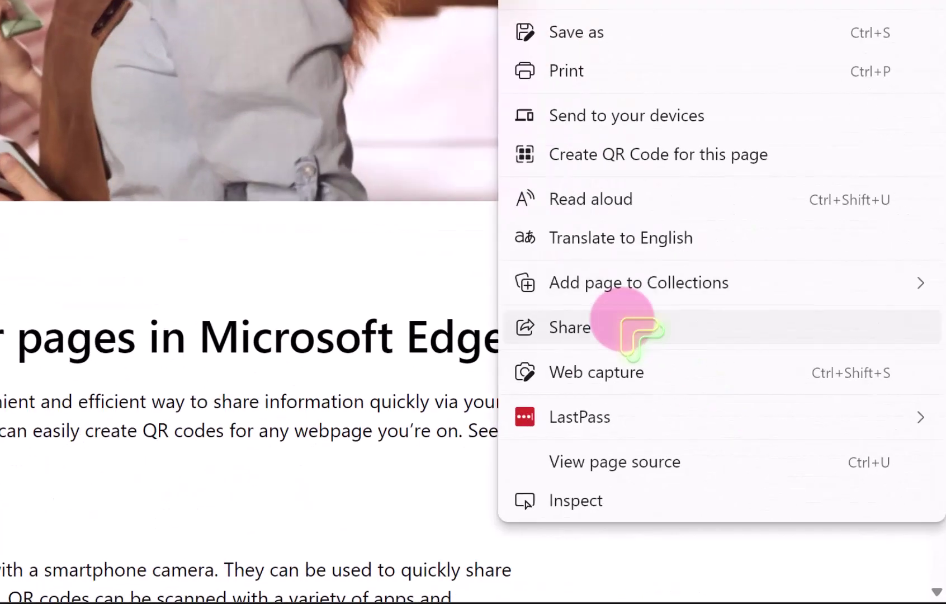
left_click(652, 506)
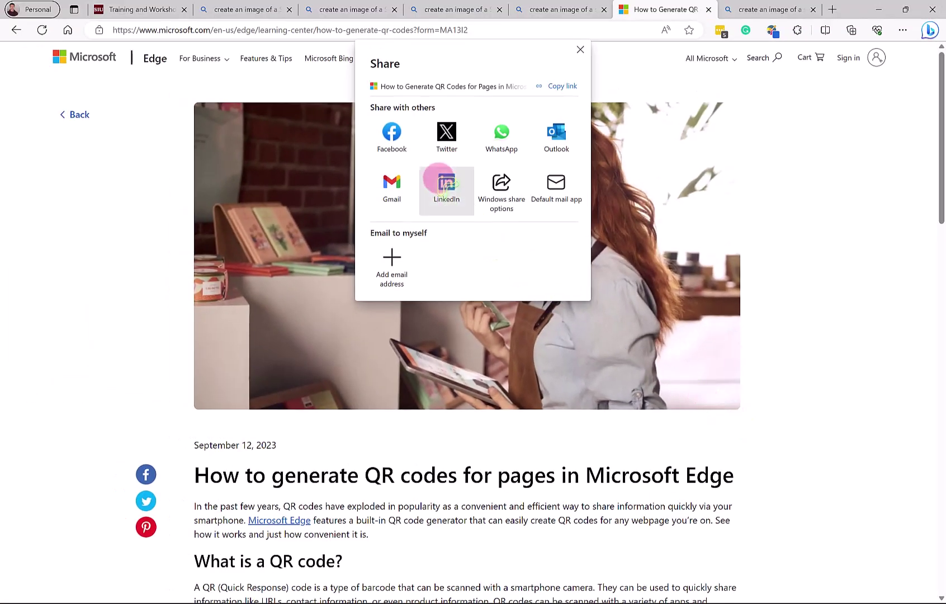
left_click(445, 183)
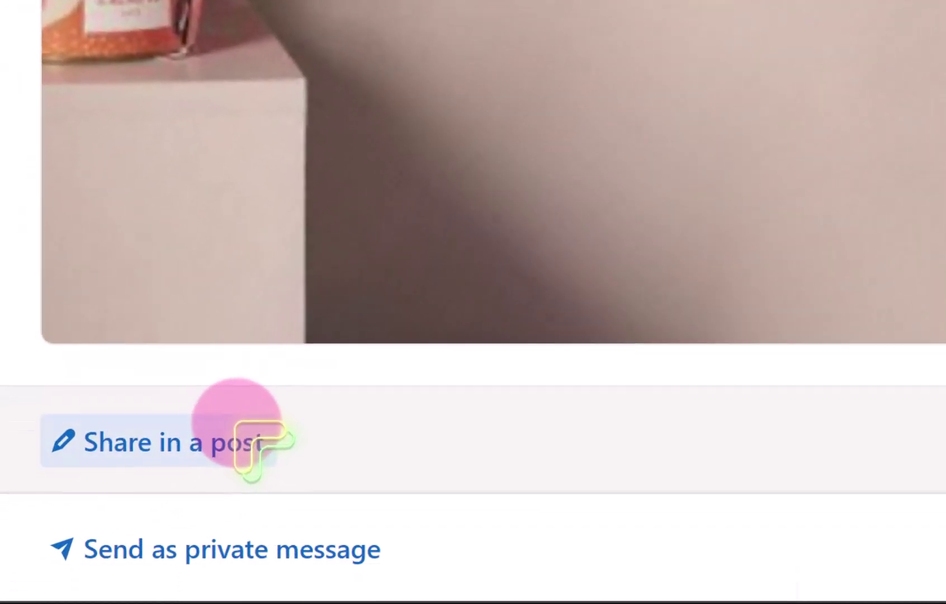
Start a LinkedIn post with the QR-code article and open the Anyone visibility menu.
left_click(84, 547)
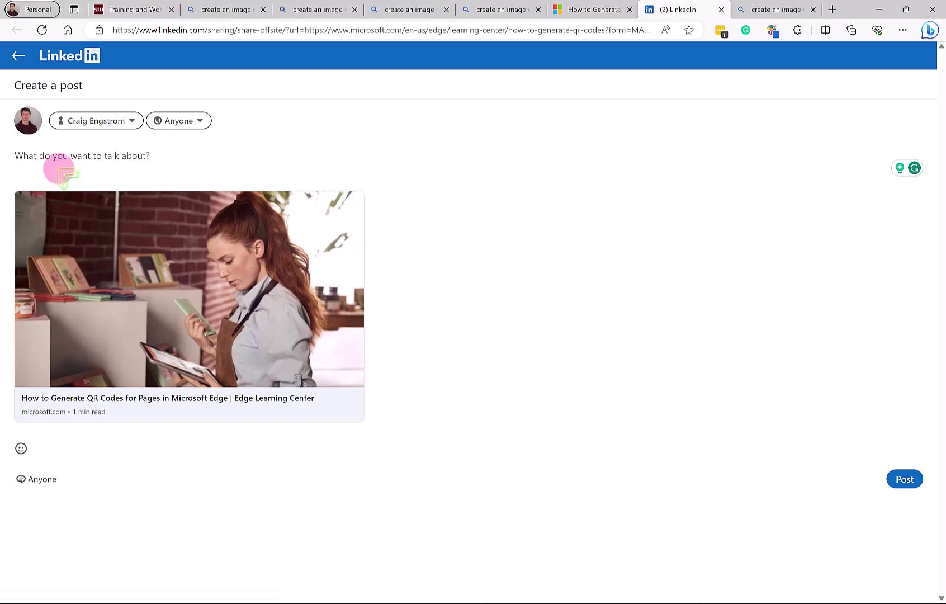
left_click(199, 121)
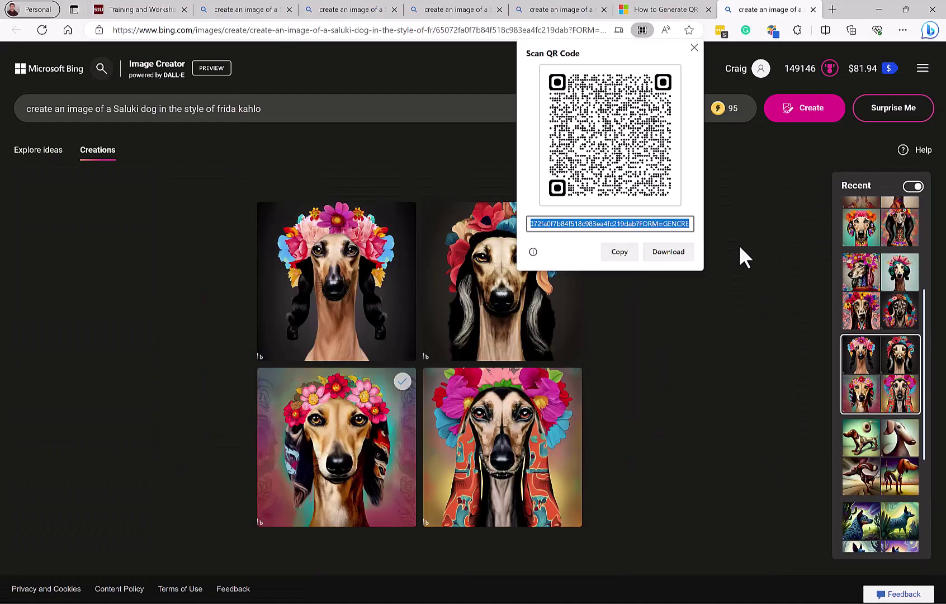
Save the lower-left pink-crowned Saluki on the pink-teal background to the Images collection.
right_click(691, 351)
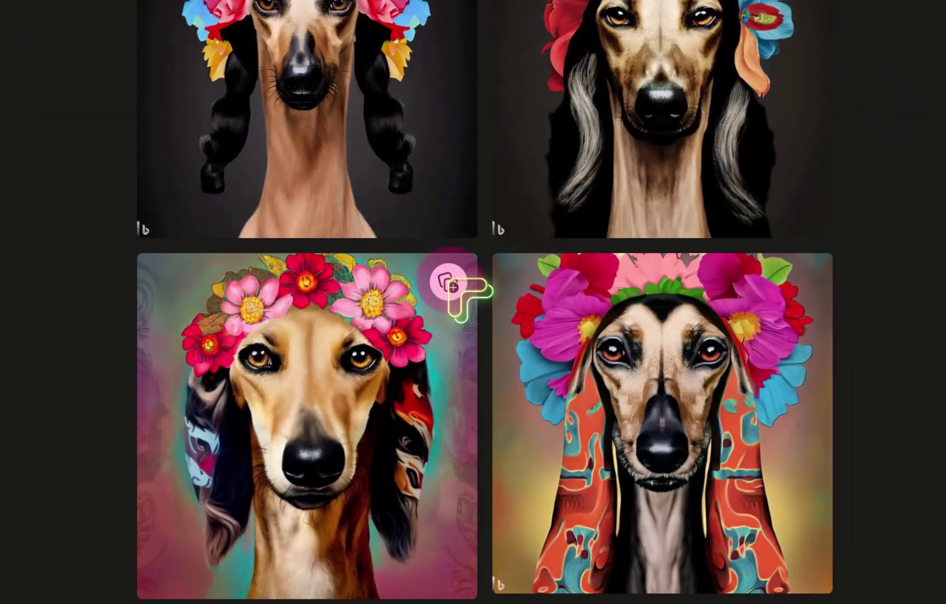
left_click(447, 283)
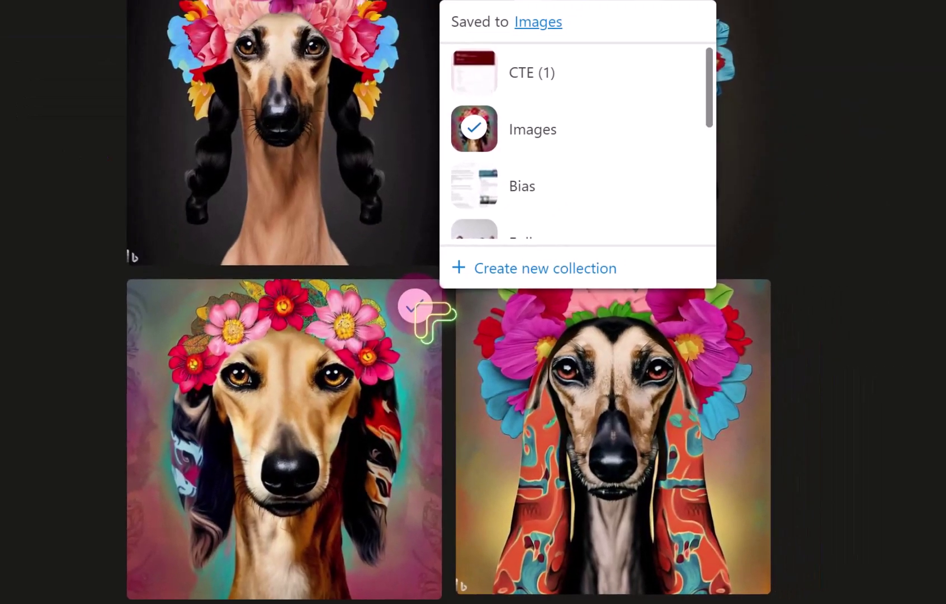